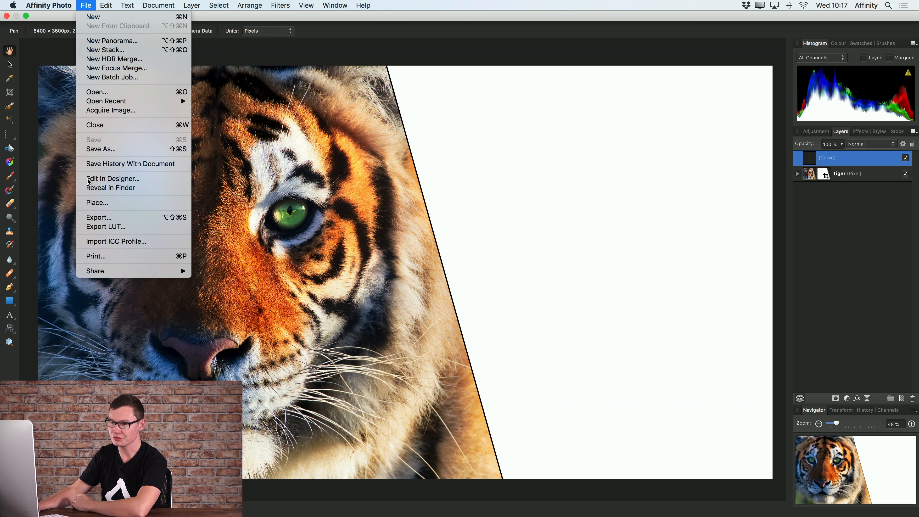
Step: Place the _C280303.tiff image into the composition by dragging out a frame across the canvas
click(107, 203)
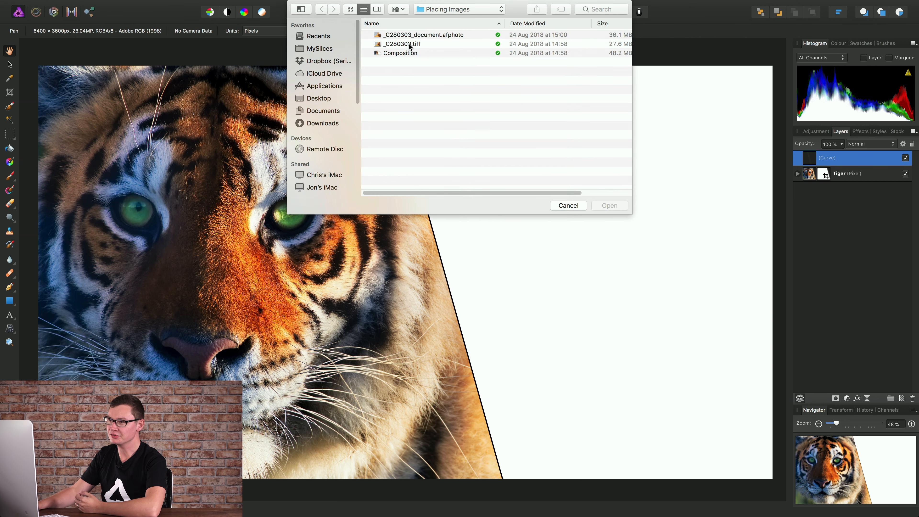
click(410, 45)
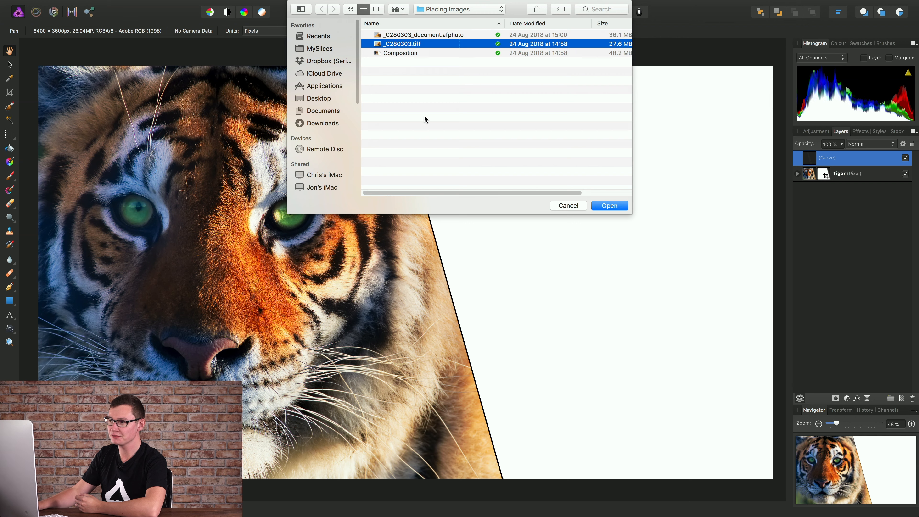
click(603, 205)
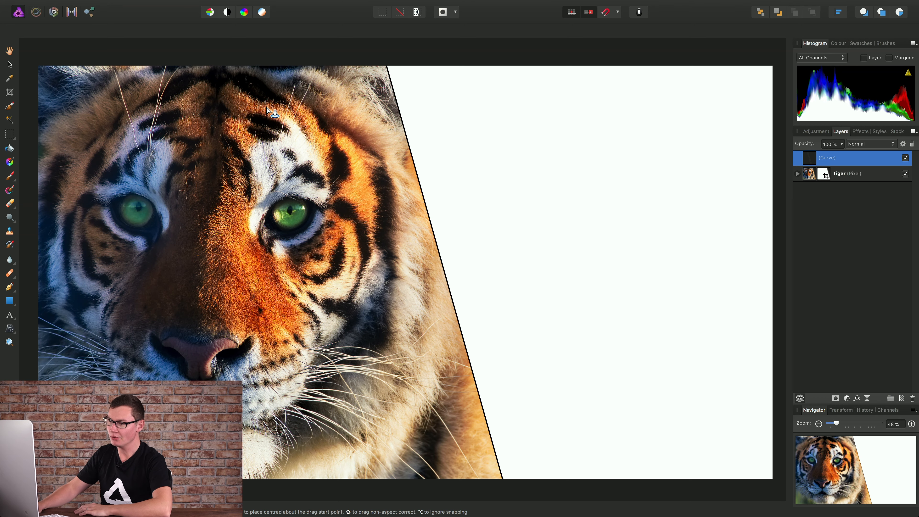
drag(230, 91, 710, 378)
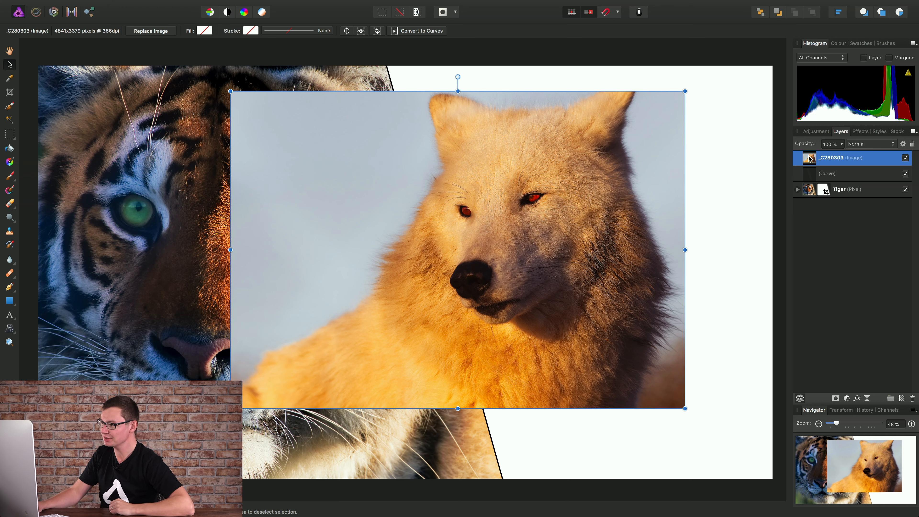
Step: Move the wolf image beneath the Tiger layer, scale it to fill the right side, and delete it
drag(809, 160, 808, 201)
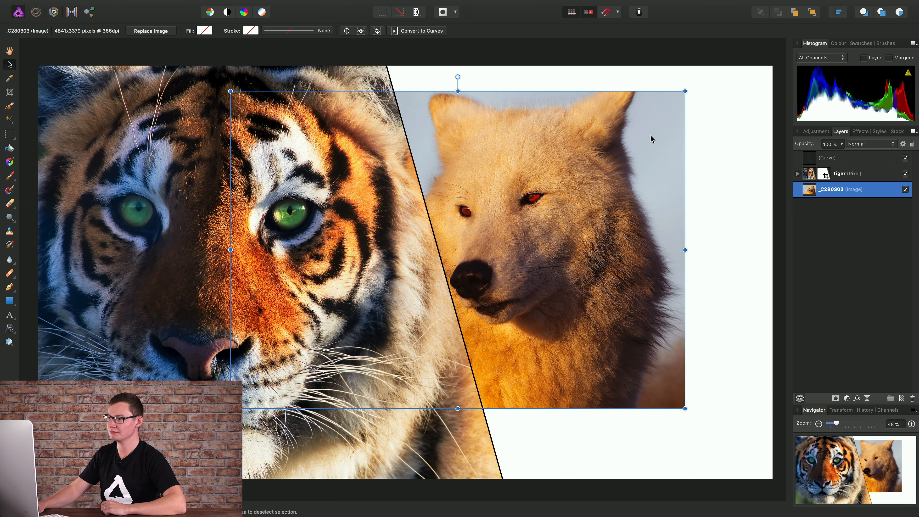
drag(577, 195, 634, 187)
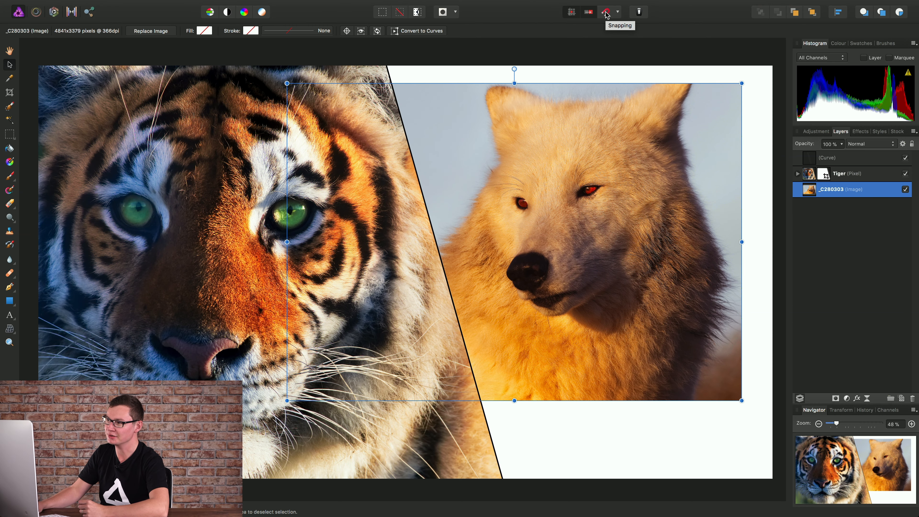
drag(616, 193, 644, 176)
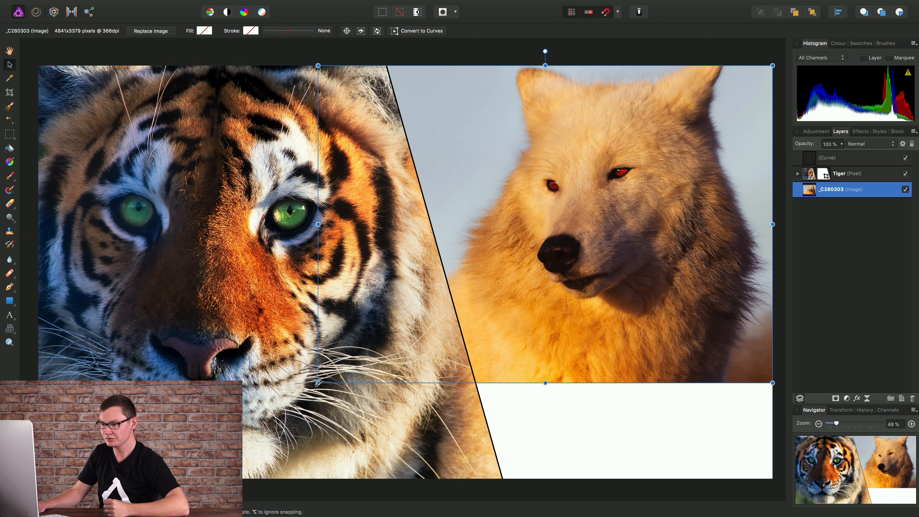
drag(318, 383, 181, 479)
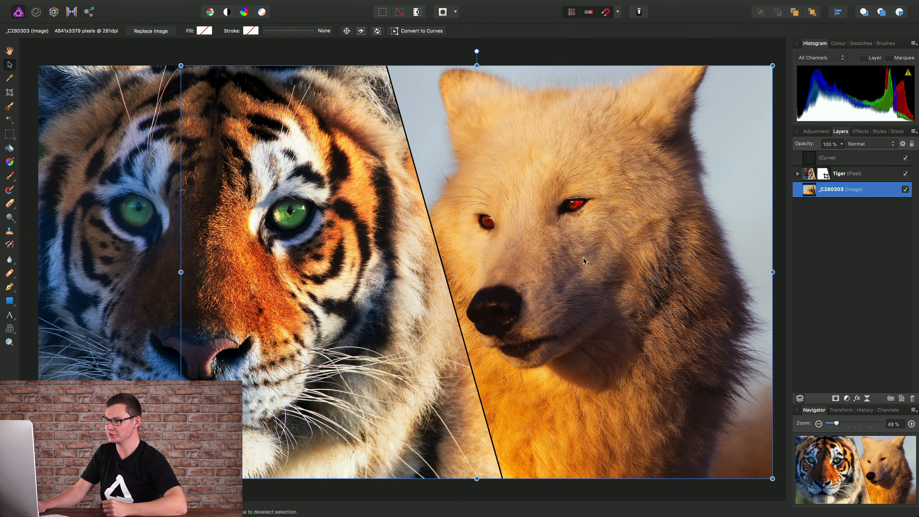
drag(583, 258, 633, 259)
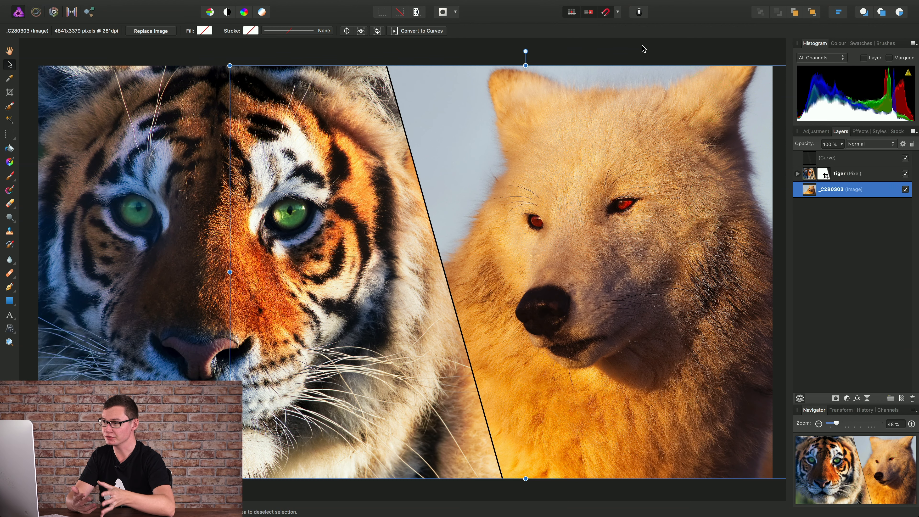
key(Delete)
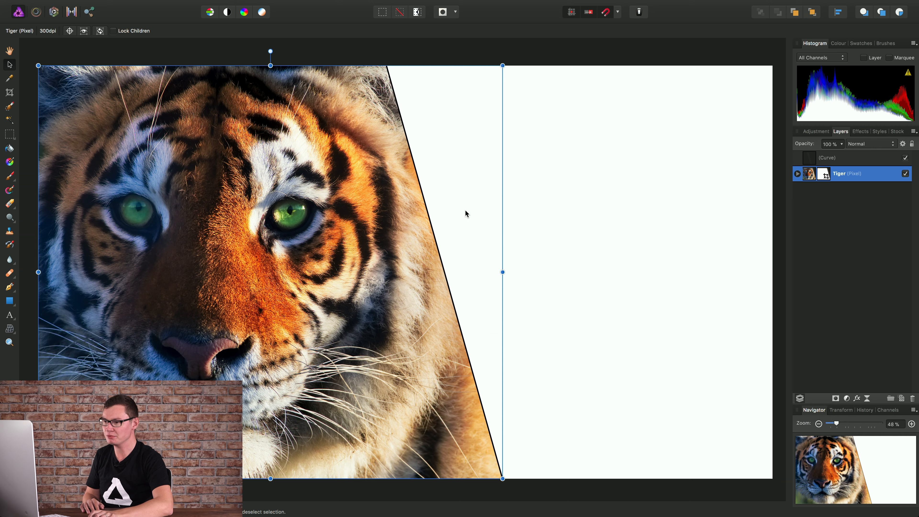
Step: Switch to Finder, drag _C280303.tiff into the composition, and nudge the dropped wolf image
key(super+Tab)
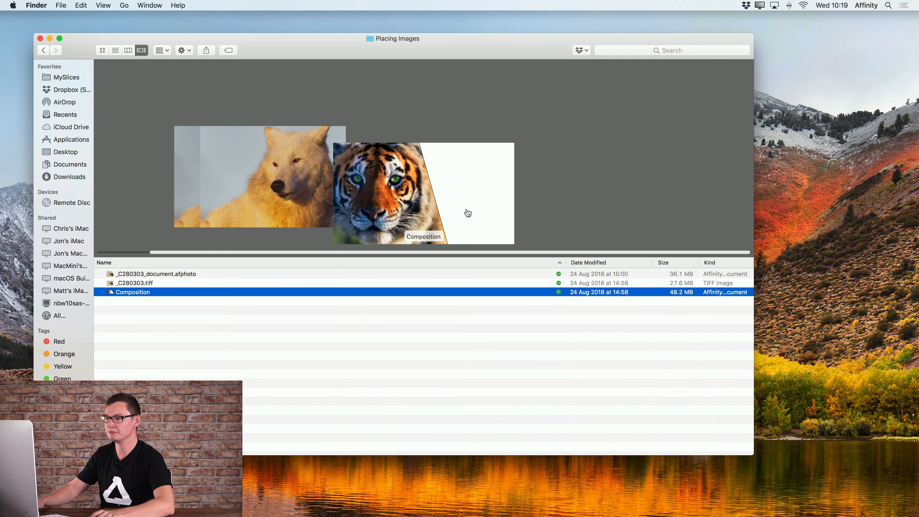
drag(151, 285, 532, 215)
key(super+Tab)
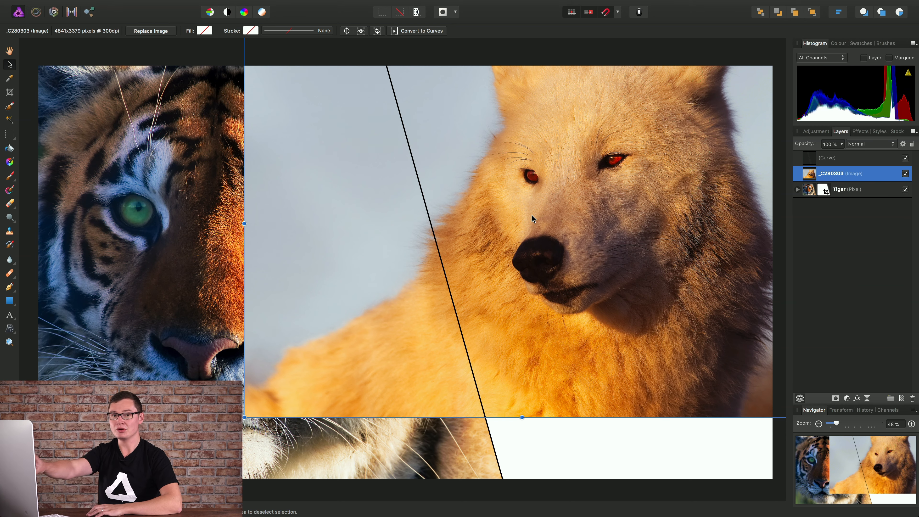
drag(592, 195, 561, 228)
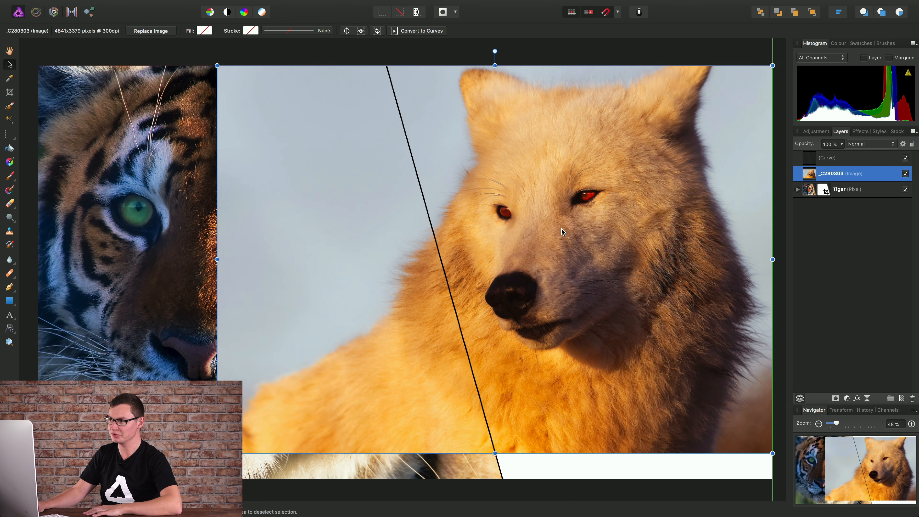
Step: Move the dropped image below the Tiger layer, enlarge it to the canvas bottom, and delete it
drag(808, 176, 807, 199)
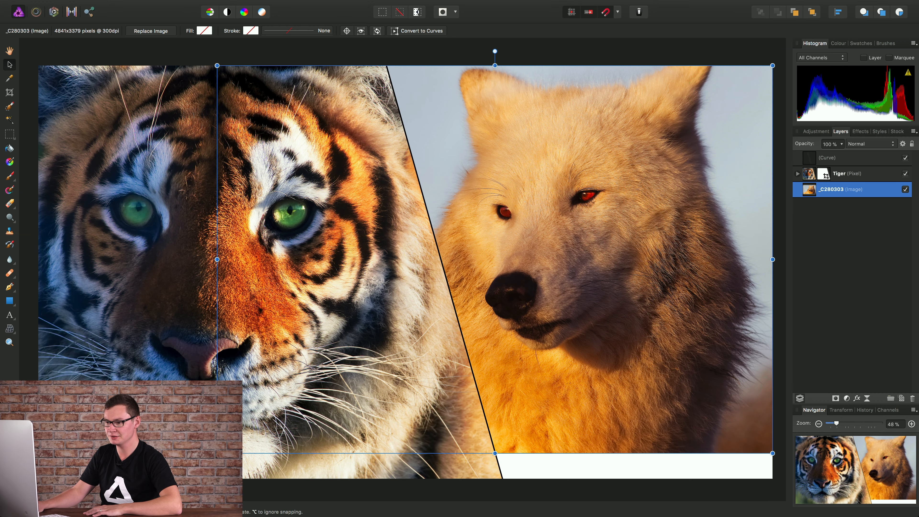
drag(217, 452, 181, 479)
drag(579, 322, 620, 318)
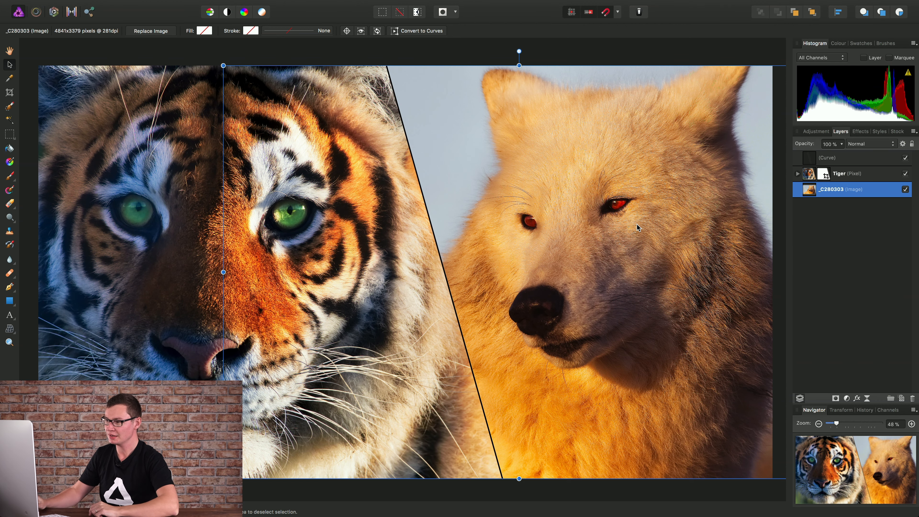
key(Delete)
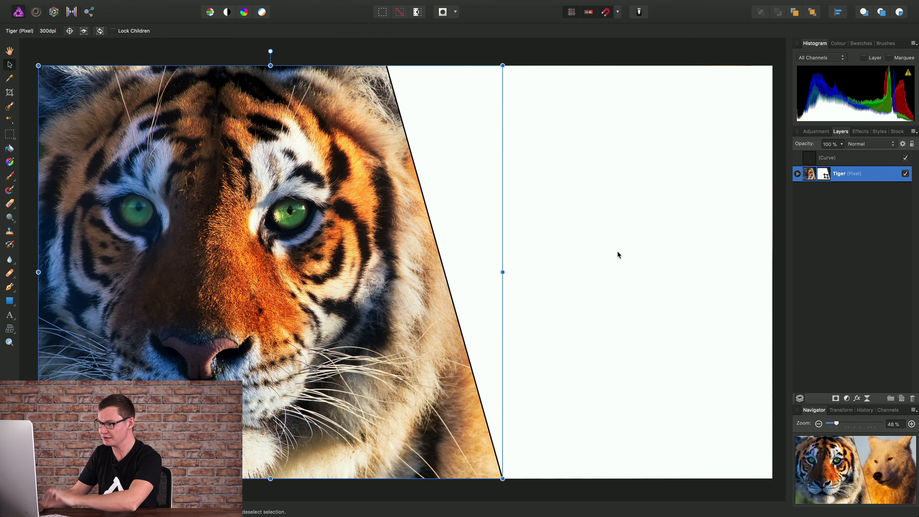
Step: Switch to Finder and drag _C280303_document.afphoto into the composition as an embedded document
key(super+Tab)
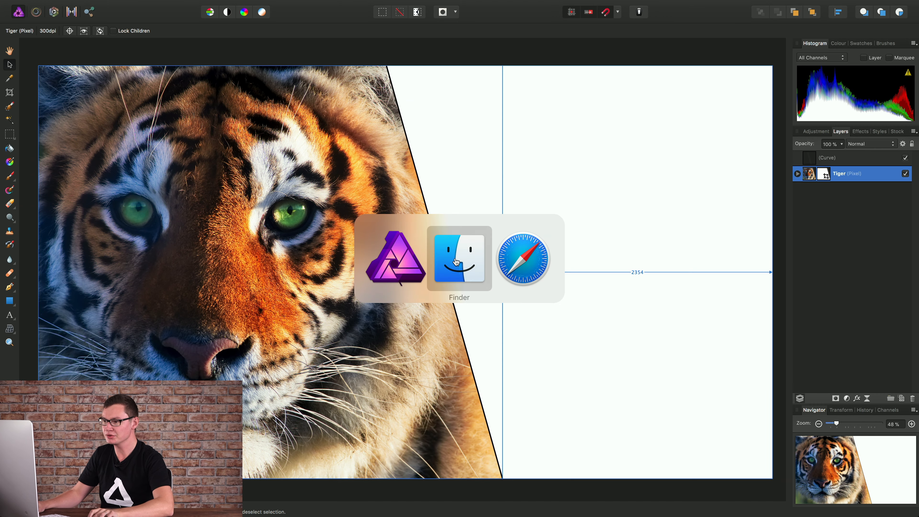
click(459, 262)
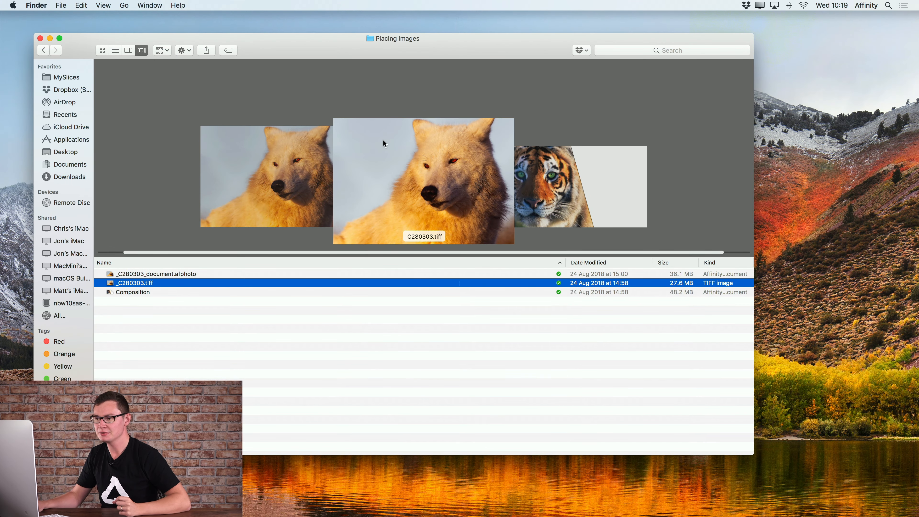
scroll(381, 152, up, 1)
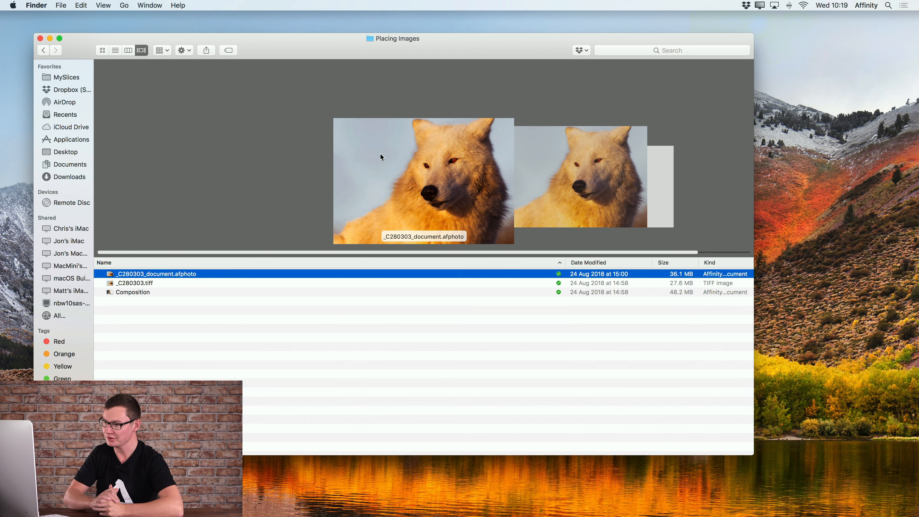
drag(164, 277, 543, 218)
key(super+Tab)
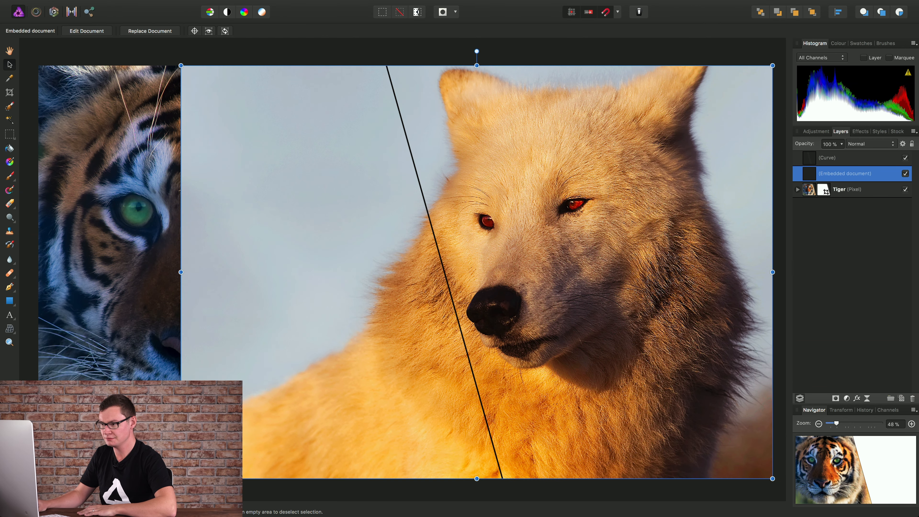
Step: Move the embedded document below the Tiger layer and position the wolf in the right half
drag(335, 411, 379, 410)
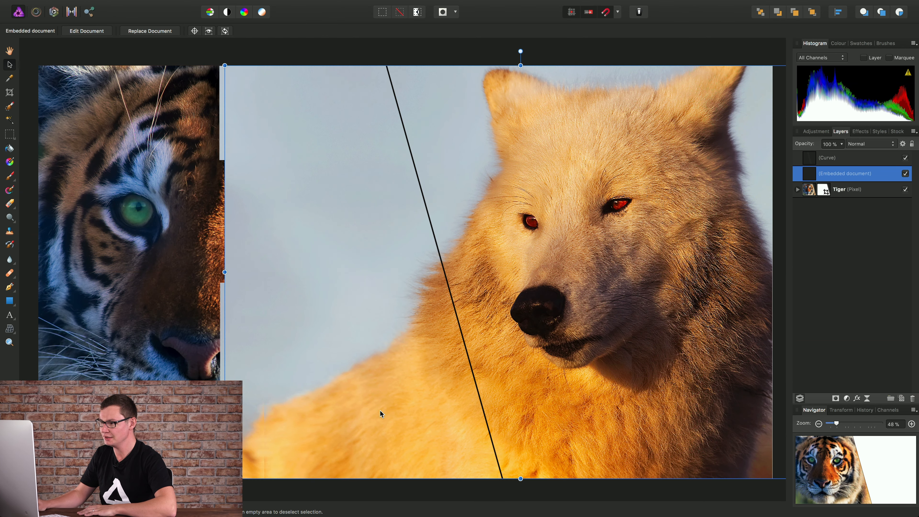
drag(811, 181, 810, 197)
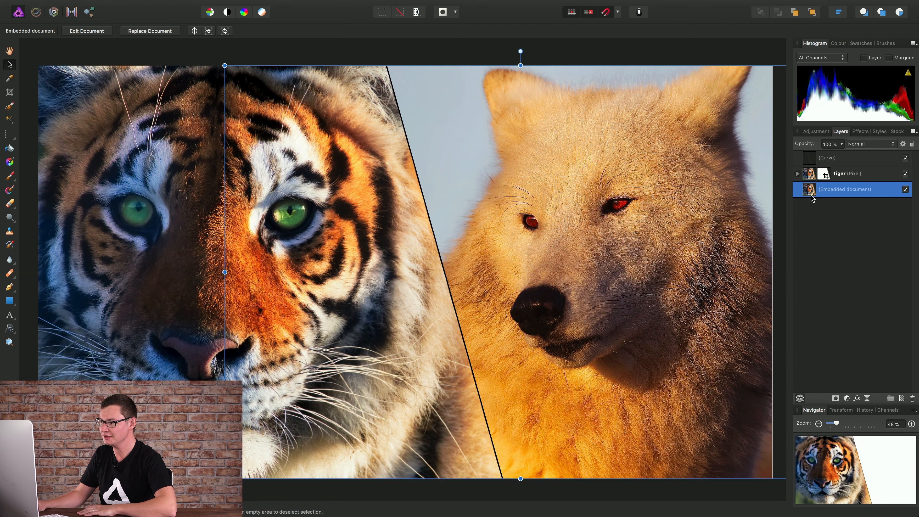
drag(654, 261, 664, 261)
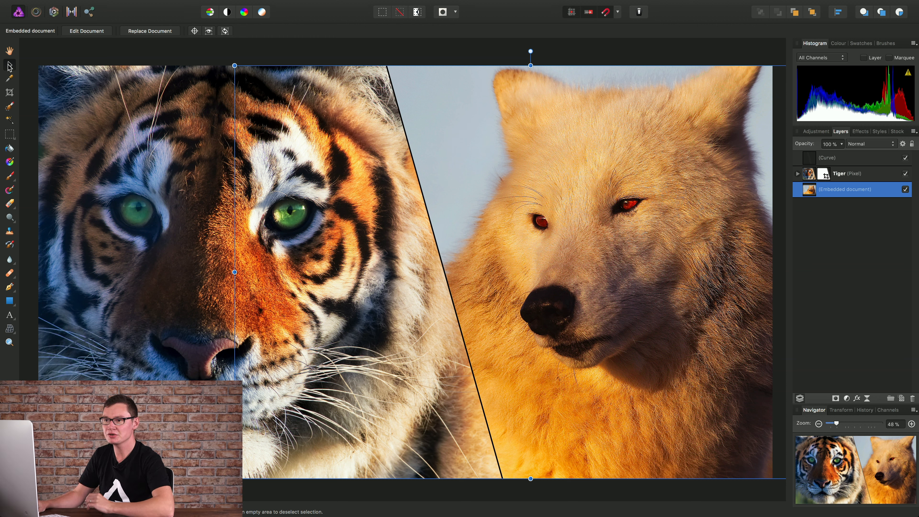
Step: Open the embedded document, hide all layers above Background, and return to the Composition tab
double_click(603, 253)
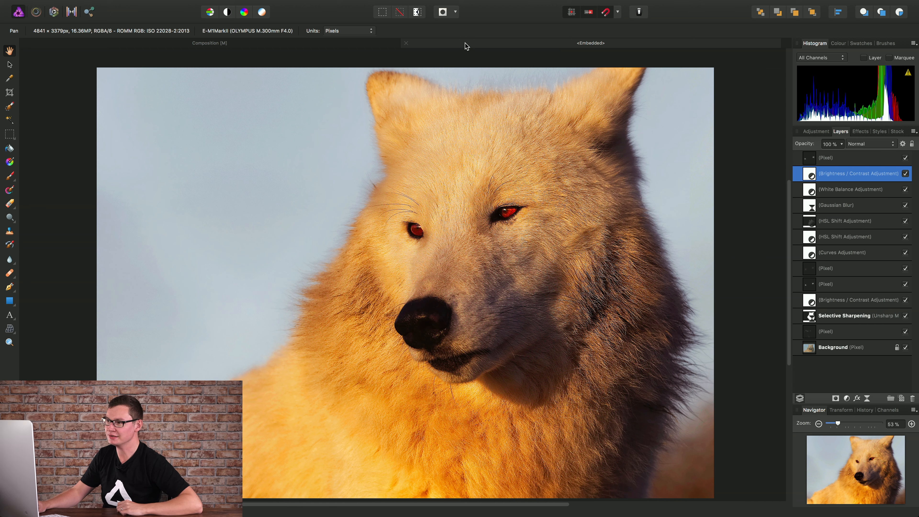
click(829, 159)
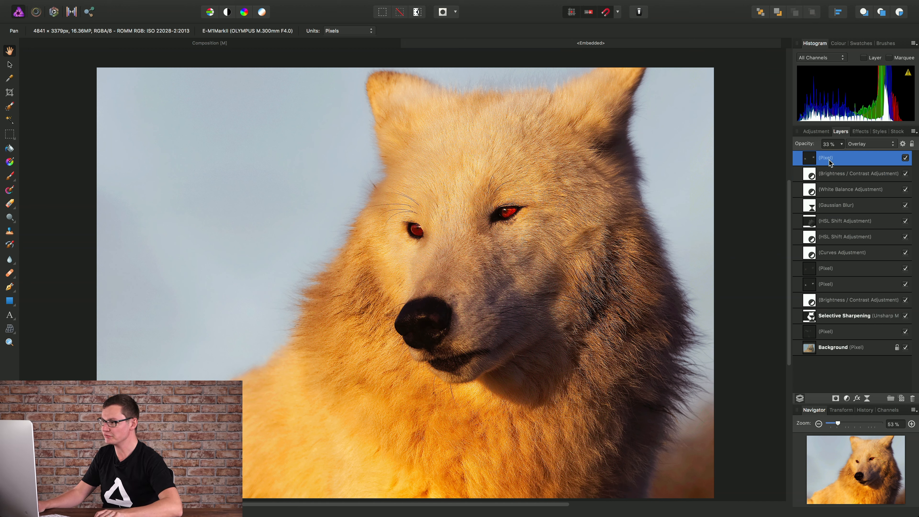
shift+click(837, 333)
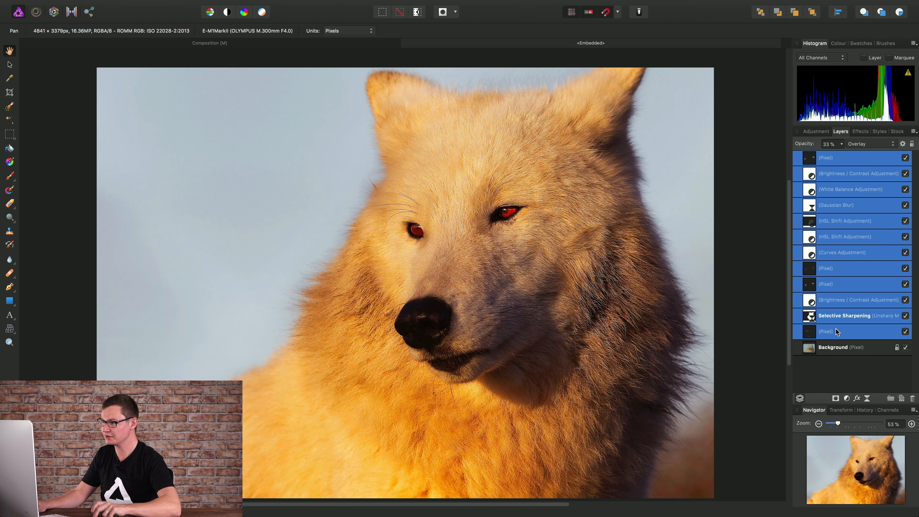
click(906, 159)
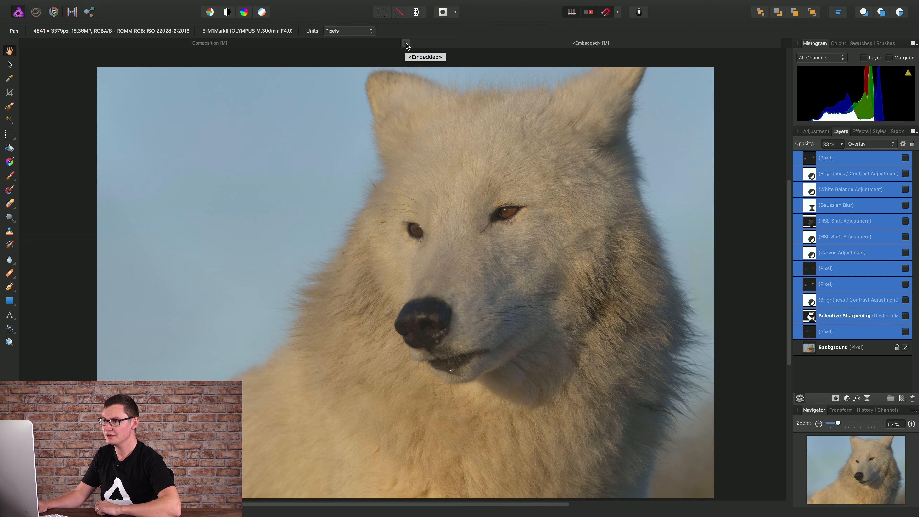
click(406, 44)
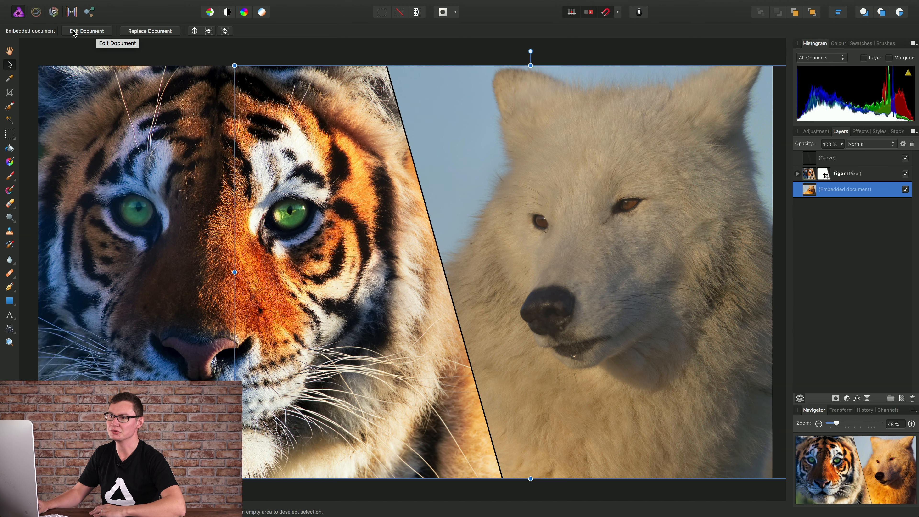
Step: Edit the embedded document again, show all its layers, and return to the composition
click(86, 32)
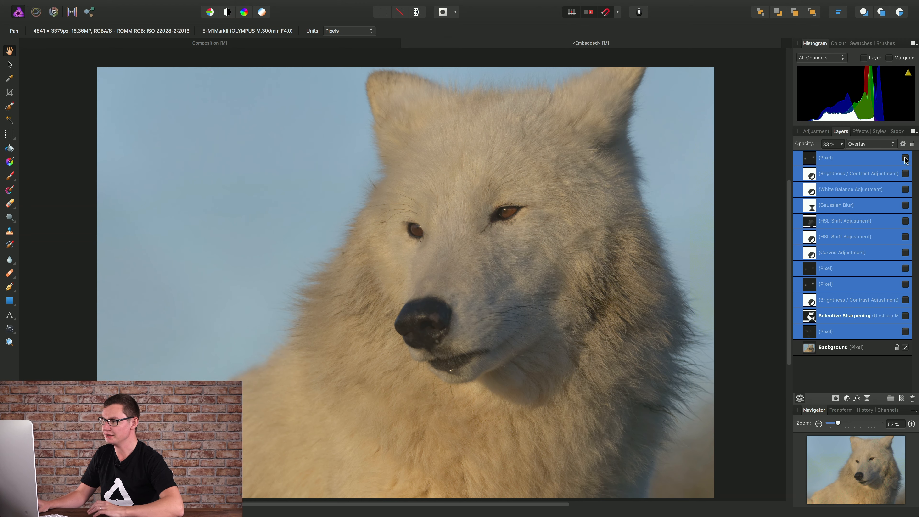
click(905, 158)
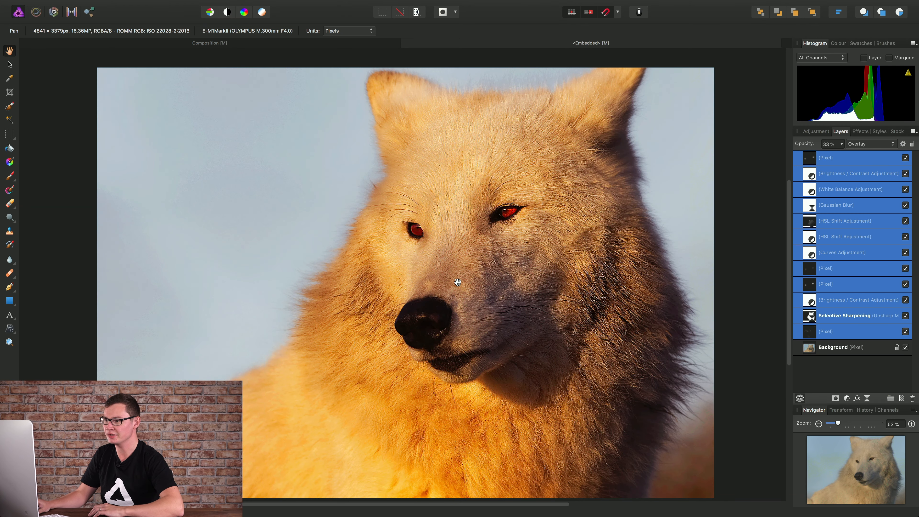
click(405, 43)
key(h)
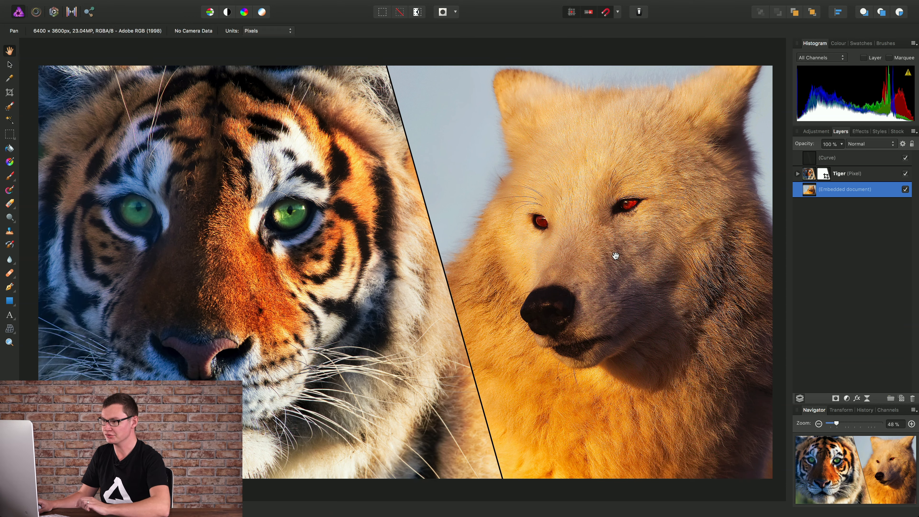